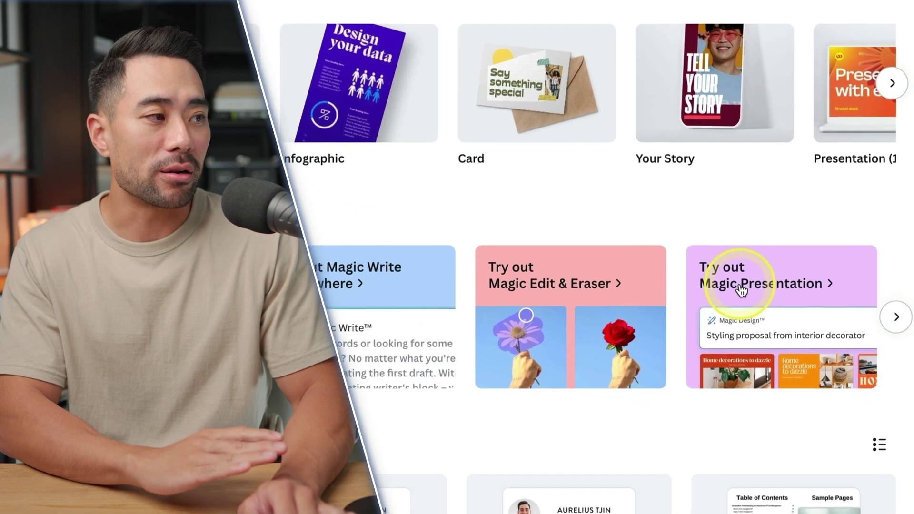
Step: Start Magic Presentation and put the cursor in the empty Magic Design topic field
{"action": "left_click", "coordinate": [809, 356]}
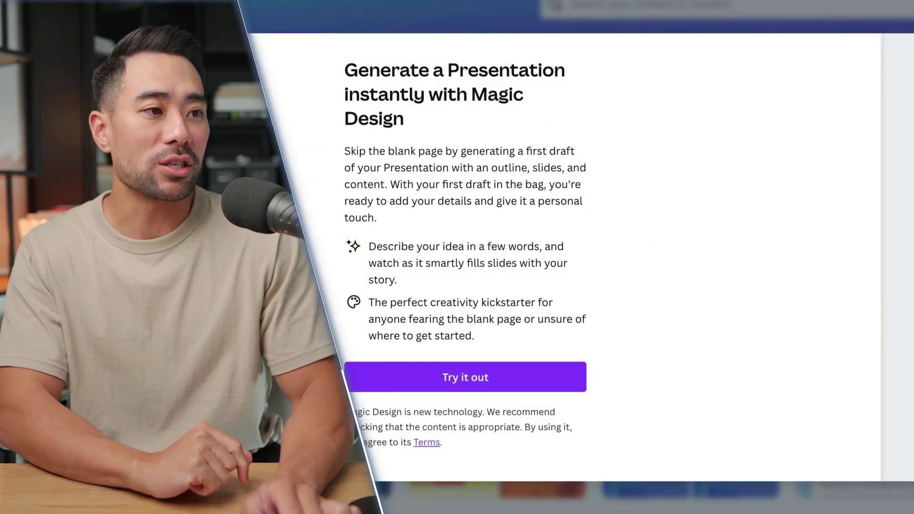
{"action": "left_click", "coordinate": [468, 378]}
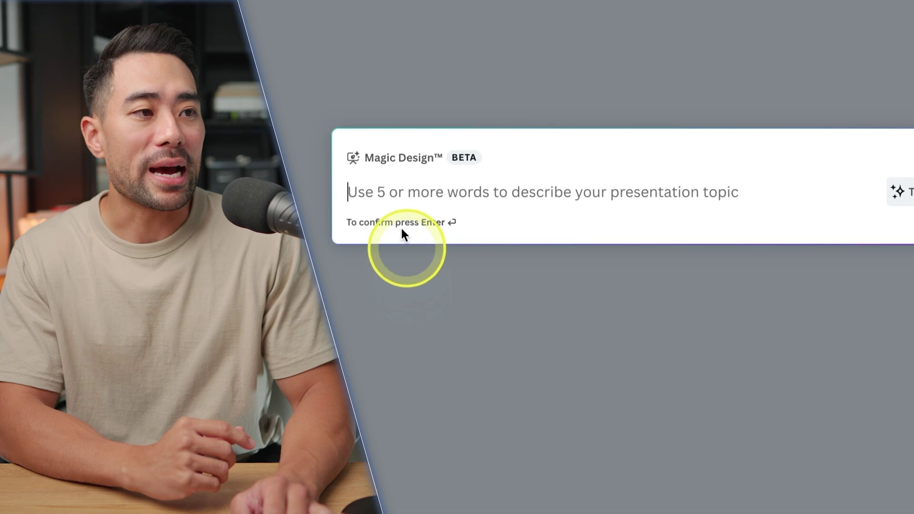
{"action": "left_click", "coordinate": [367, 173]}
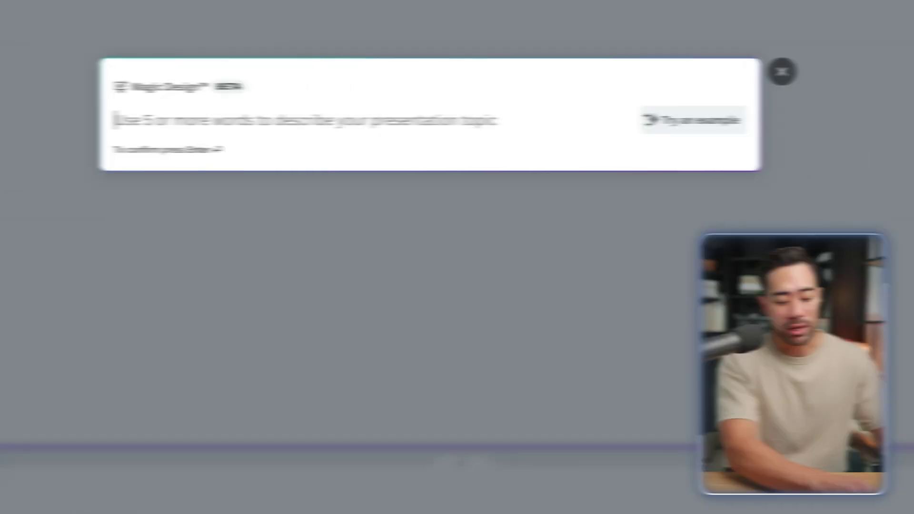
Step: Generate presentation designs from the topic 'must do things in japan'
{"action": "type", "text": "must"}
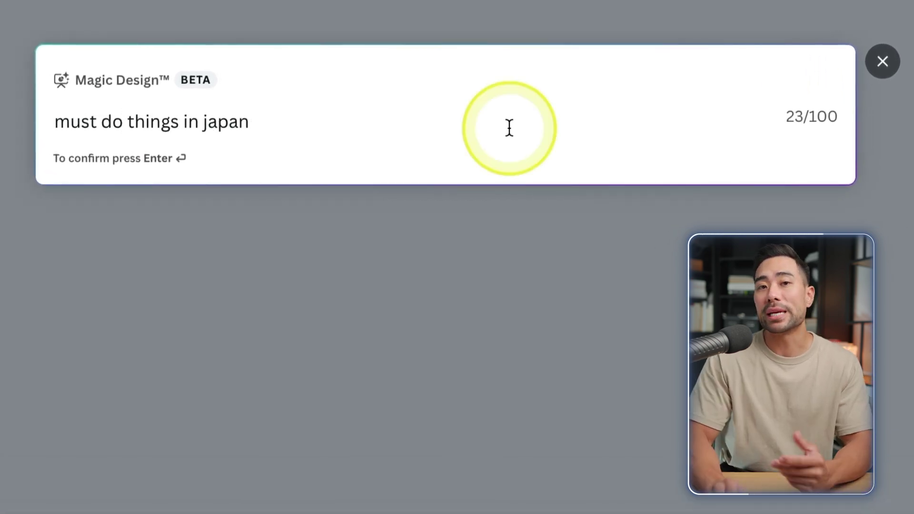
{"action": "type", "text": " do things in japan"}
{"action": "key", "text": "Return"}
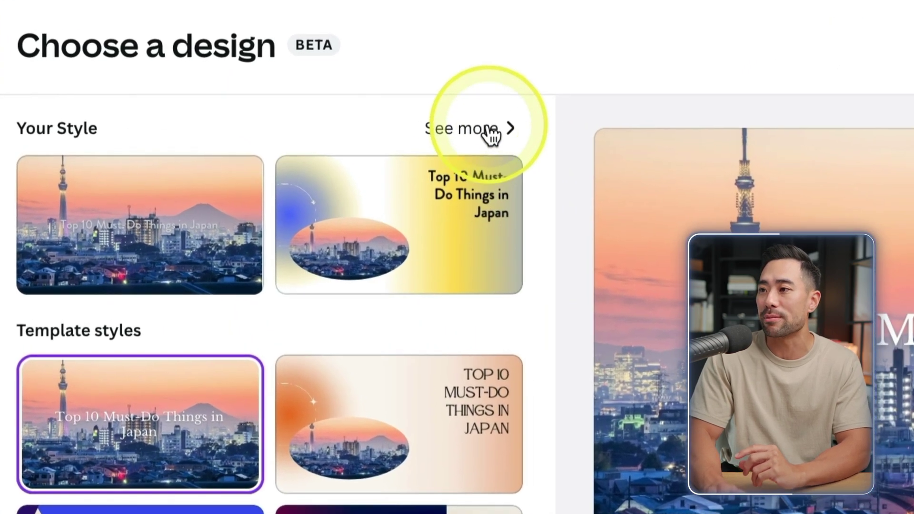
Step: Create the presentation from the yellow watercolor design among the extra styles
{"action": "left_click", "coordinate": [381, 110]}
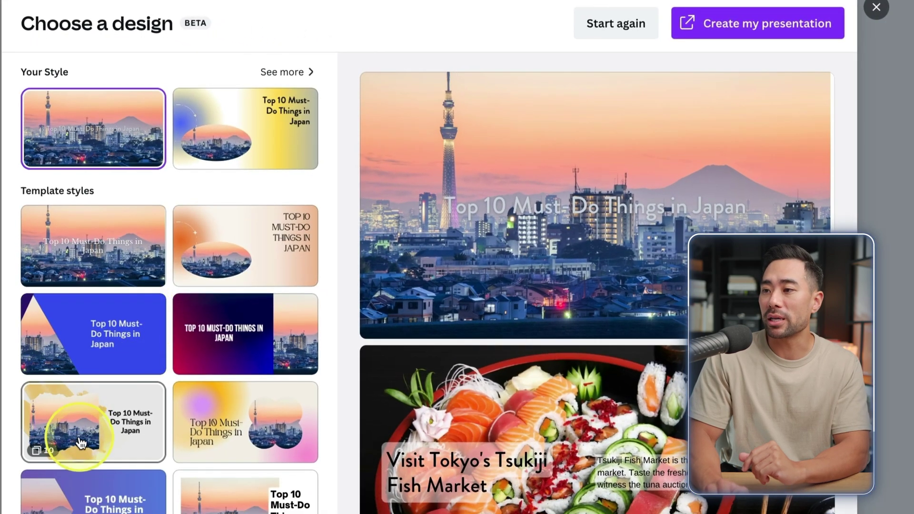
{"action": "left_click", "coordinate": [81, 443]}
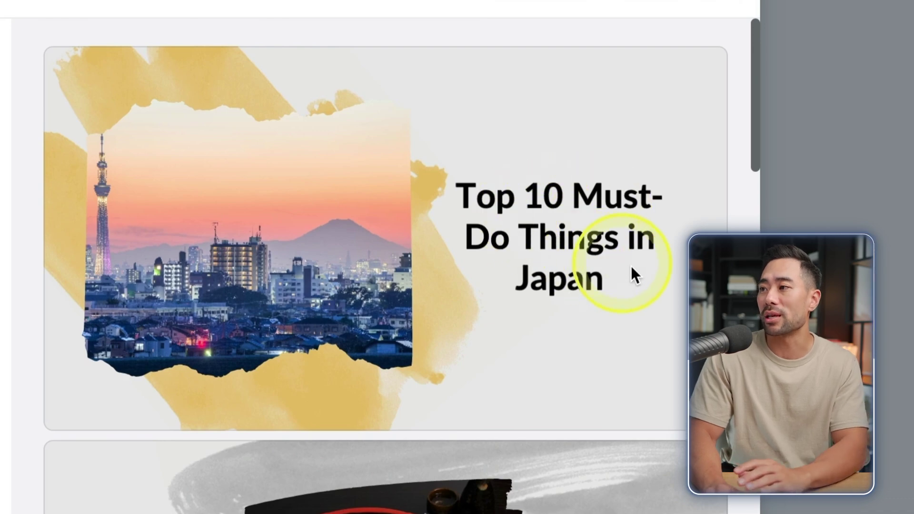
{"action": "scroll", "coordinate": [604, 323], "scroll_direction": "down", "scroll_amount": 8}
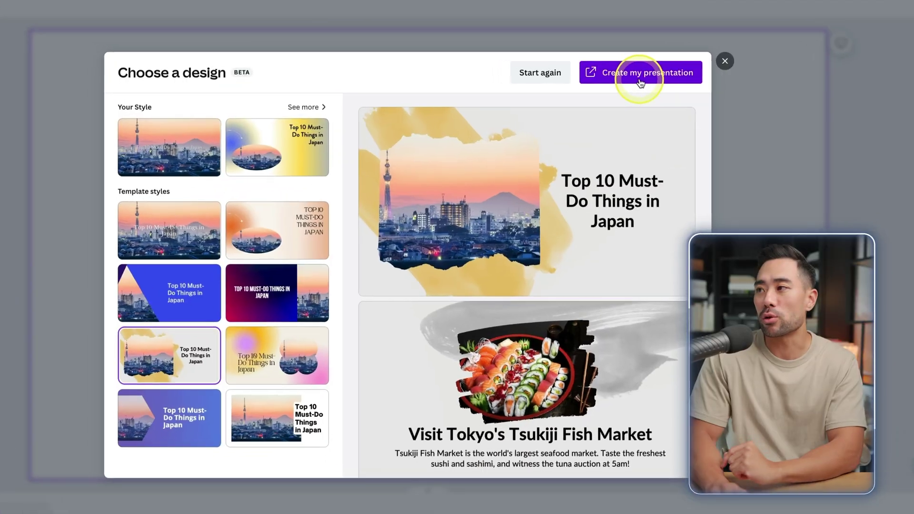
{"action": "left_click", "coordinate": [641, 84]}
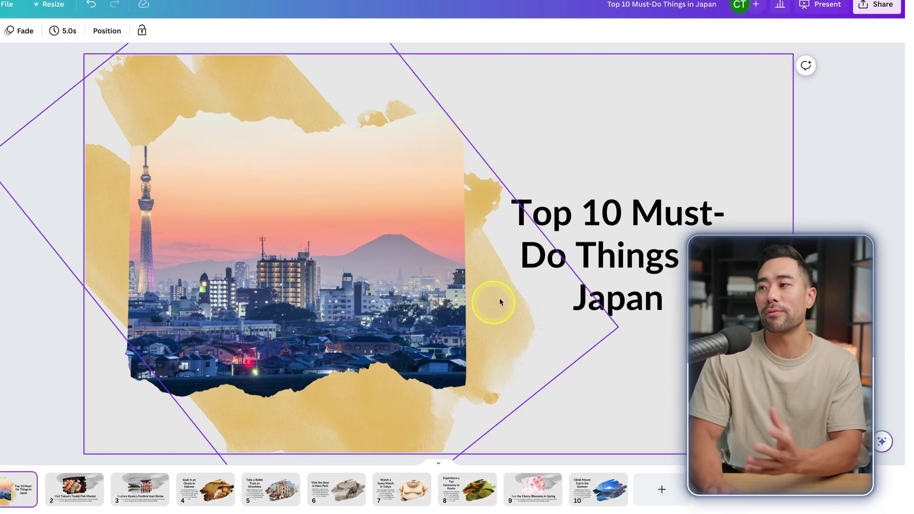
Step: Review the title, Tsukiji Fish Market and page 10 slides, then show Home's Presentations formats
{"action": "left_click", "coordinate": [607, 232]}
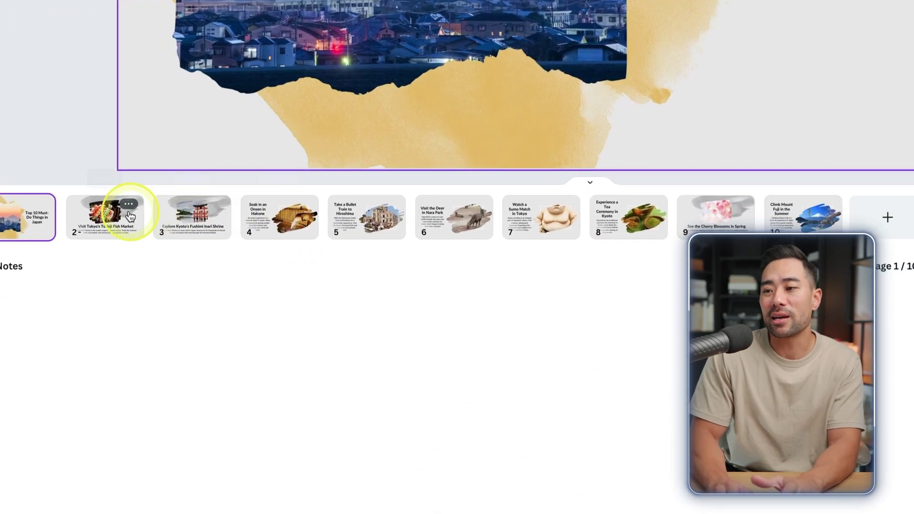
{"action": "left_click", "coordinate": [122, 473]}
{"action": "left_click", "coordinate": [849, 158], "text": "shift"}
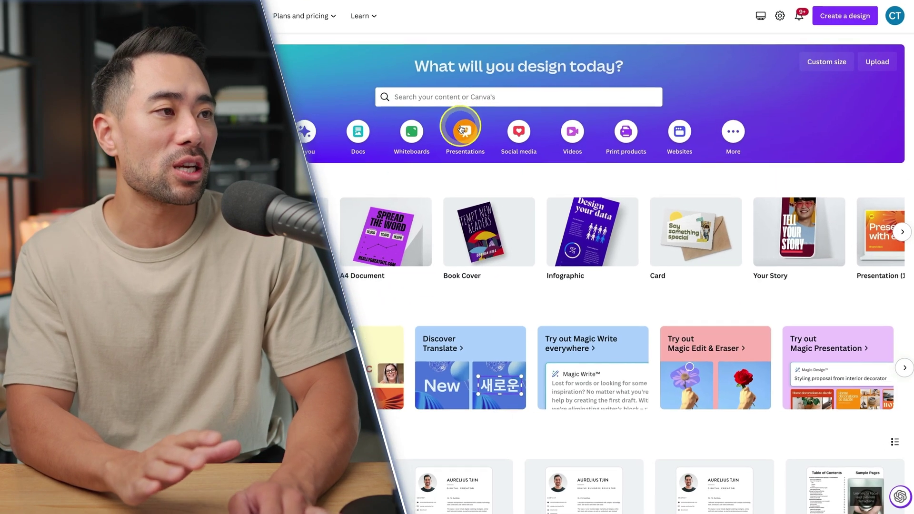
{"action": "left_click", "coordinate": [461, 128]}
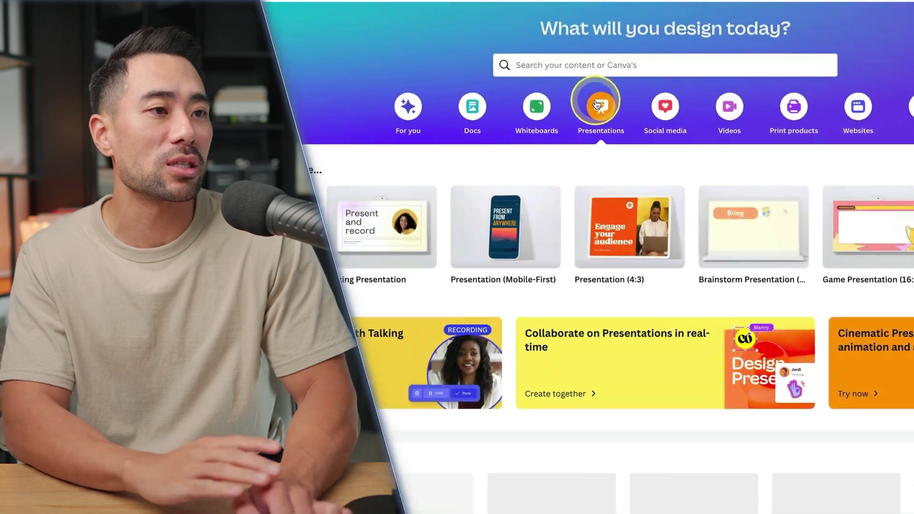
Step: Create a blank 16:9 presentation and launch Magic Design through Canva Assistant's recommended actions
{"action": "left_click", "coordinate": [476, 228]}
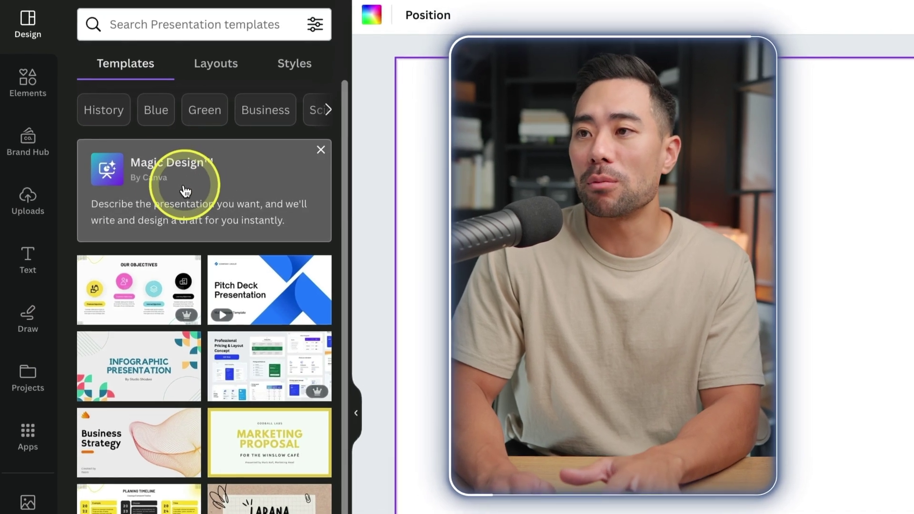
{"action": "left_click", "coordinate": [183, 189]}
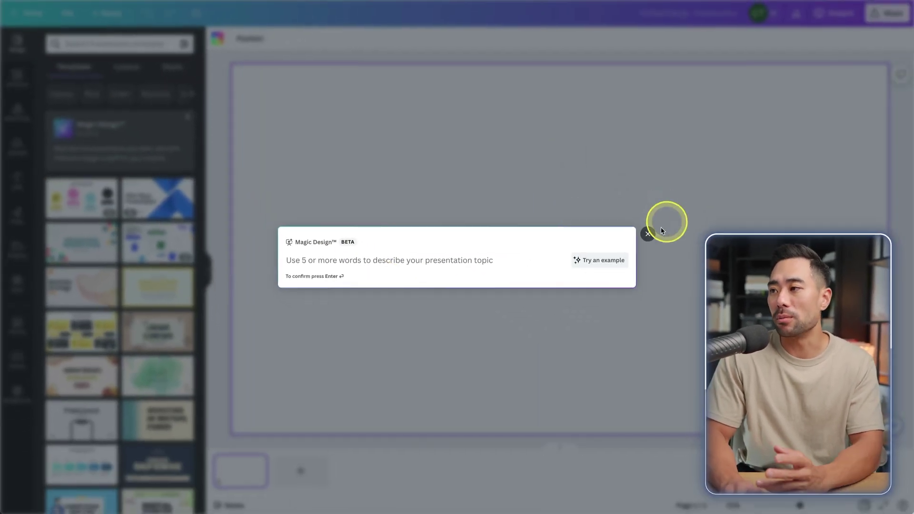
{"action": "left_click", "coordinate": [660, 227]}
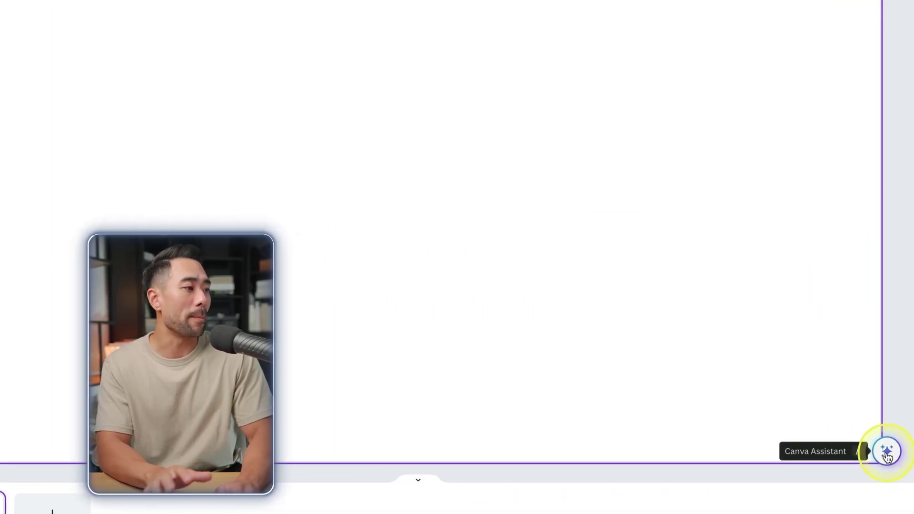
{"action": "left_click", "coordinate": [886, 452]}
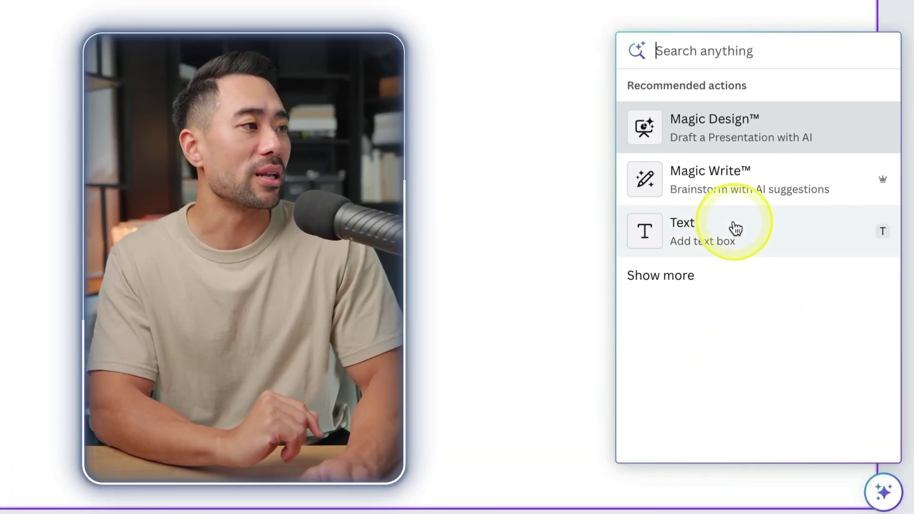
{"action": "left_click", "coordinate": [730, 142]}
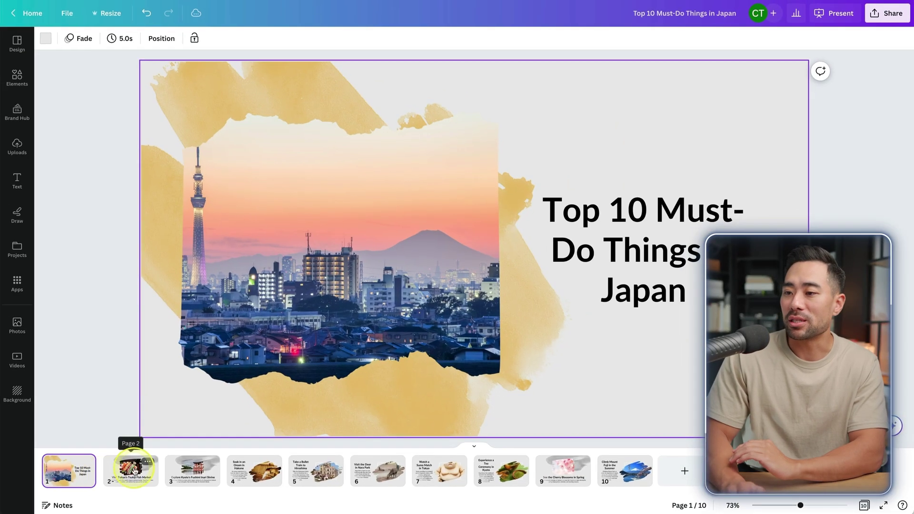
Step: Step through the Tsukiji Fish Market, Fushimi Inari, Hiroshima bullet train and Nara Park deer slides
{"action": "left_click", "coordinate": [129, 471]}
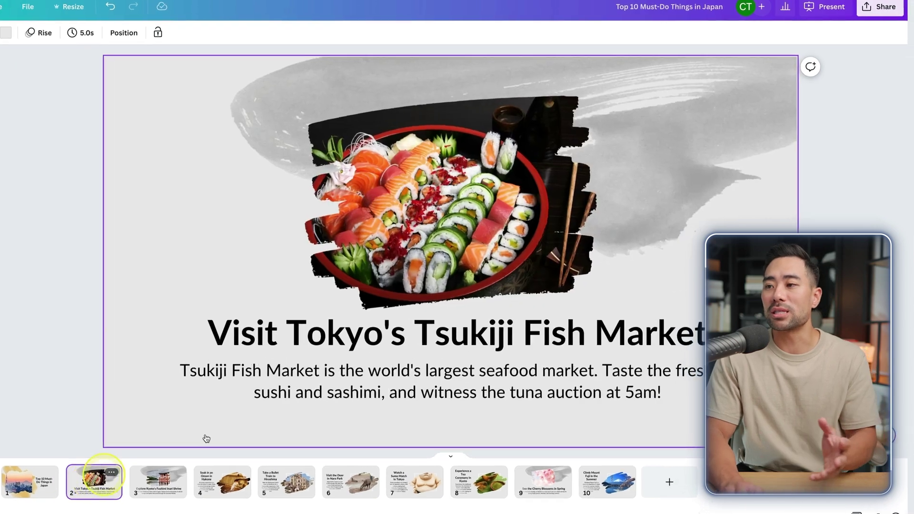
{"action": "left_click", "coordinate": [344, 401]}
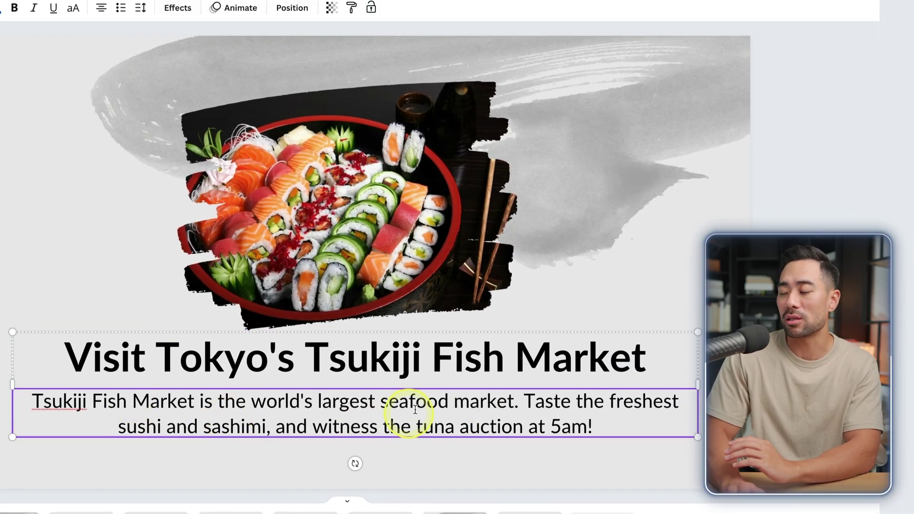
{"action": "left_click", "coordinate": [6, 511]}
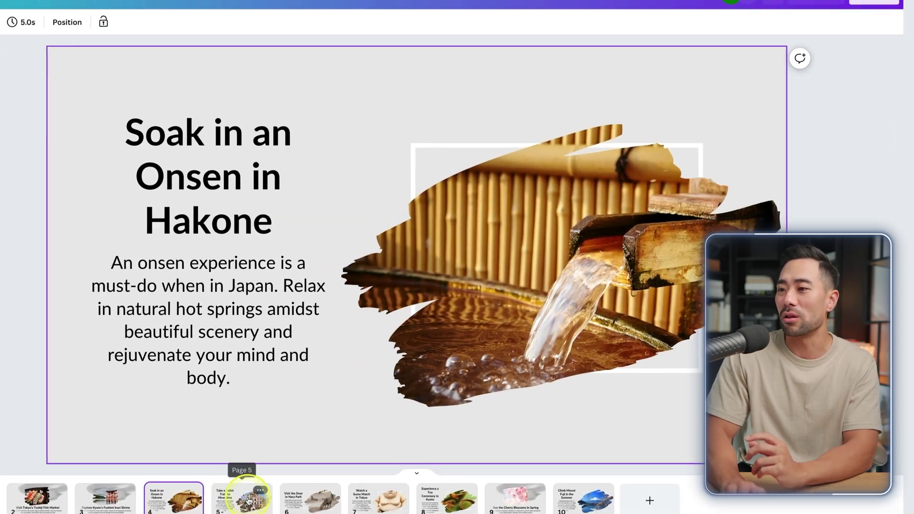
{"action": "left_click", "coordinate": [244, 489]}
{"action": "left_click", "coordinate": [379, 473]}
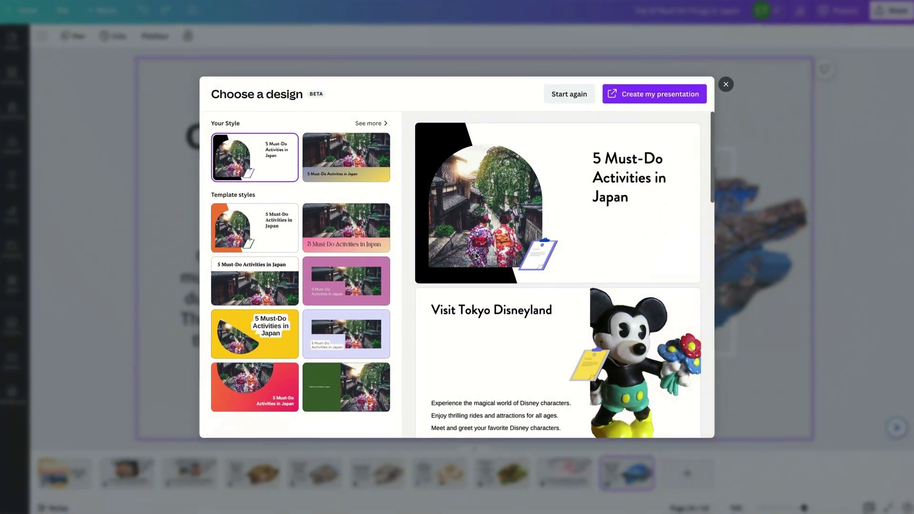
{"action": "scroll", "coordinate": [475, 305], "scroll_direction": "down", "scroll_amount": 10}
Step: Scroll through another generated design's preview in Choose a design
{"action": "scroll", "coordinate": [478, 255], "scroll_direction": "down", "scroll_amount": 10}
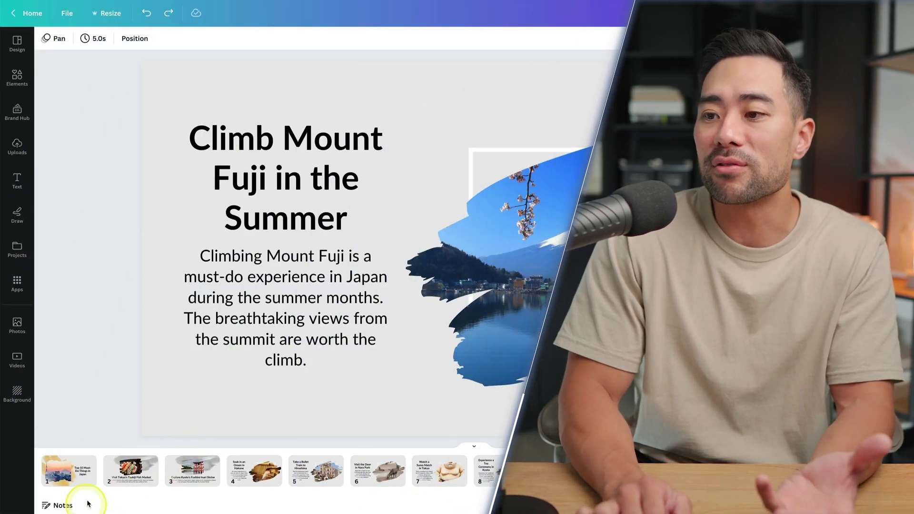
Step: Step through slides 2 to 9, reaching cherry blossoms, and enter '20 THINGS TO SEE IN JAPAN'
{"action": "left_click", "coordinate": [131, 469]}
{"action": "left_click", "coordinate": [187, 469]}
{"action": "left_click", "coordinate": [253, 469]}
{"action": "left_click", "coordinate": [317, 469]}
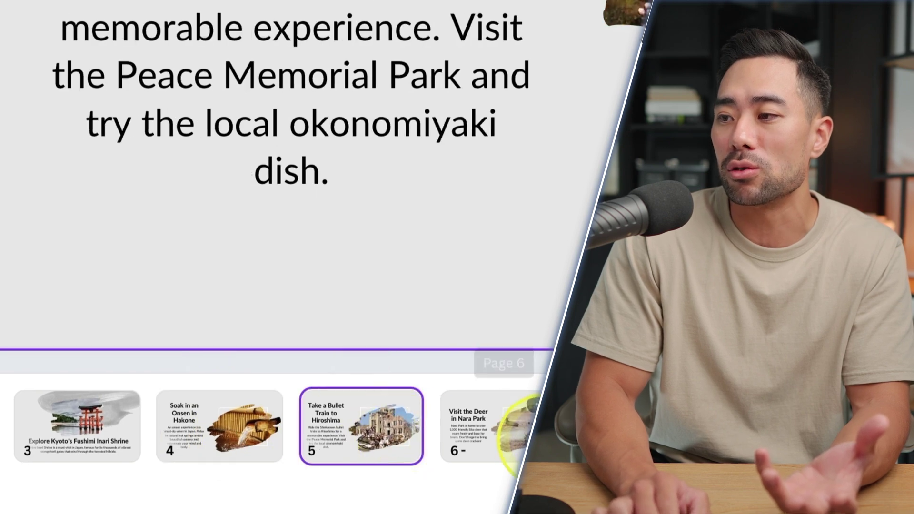
{"action": "left_click", "coordinate": [519, 431]}
{"action": "left_click", "coordinate": [644, 425]}
{"action": "left_click", "coordinate": [787, 426]}
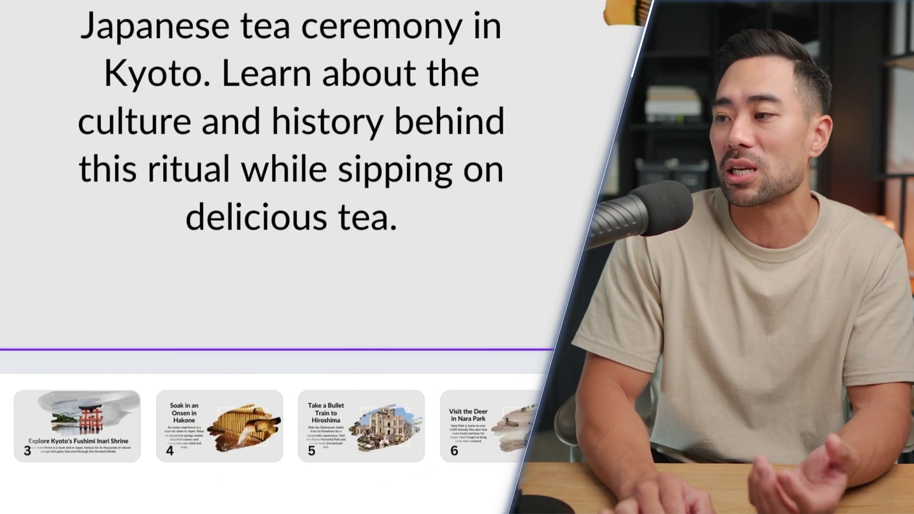
{"action": "key", "text": "Down"}
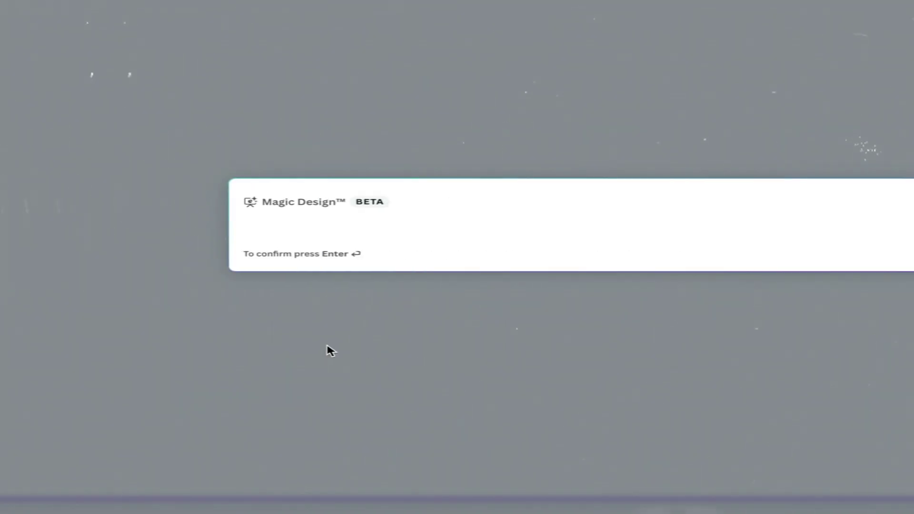
{"action": "type", "text": "20 THINGS TO SEE IN JAPAN"}
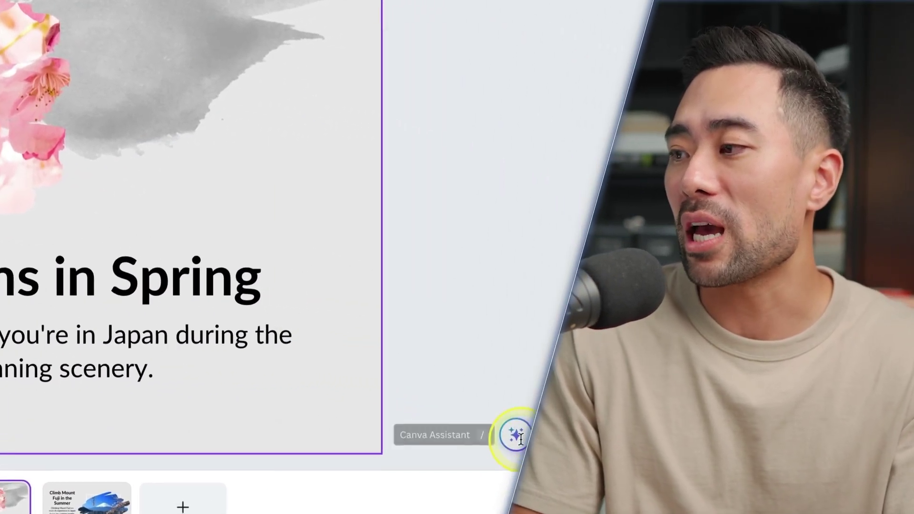
Step: Choose Magic Design from the Canva Assistant's recommended actions
{"action": "left_click", "coordinate": [845, 427]}
{"action": "left_click", "coordinate": [373, 134]}
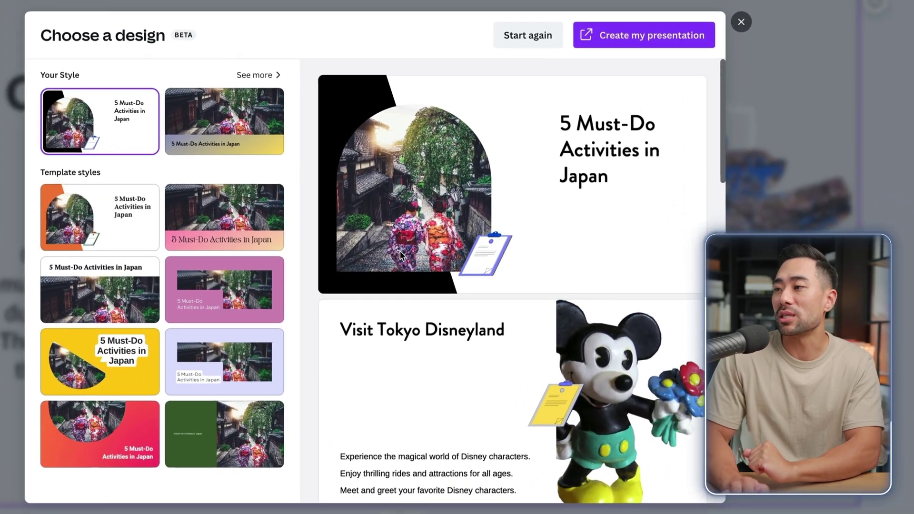
Step: Scroll the drafted '5 Must-Do Activities in Japan' slides and preview another template style
{"action": "scroll", "coordinate": [449, 255], "scroll_direction": "down", "scroll_amount": 6}
{"action": "scroll", "coordinate": [388, 251], "scroll_direction": "down", "scroll_amount": 15}
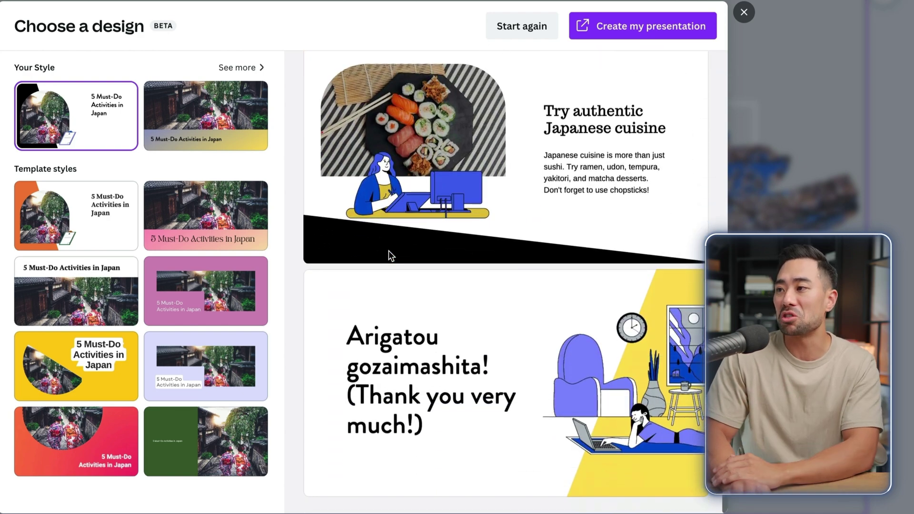
{"action": "scroll", "coordinate": [388, 250], "scroll_direction": "up", "scroll_amount": 20}
{"action": "left_click", "coordinate": [136, 249]}
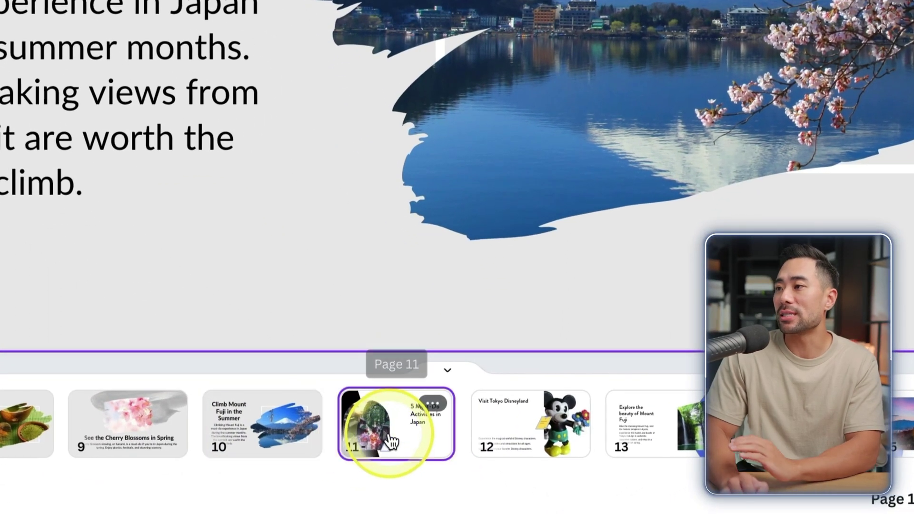
Step: Delete the page 11 '5 Must-Do Activities in Japan' kimono slide
{"action": "left_click", "coordinate": [392, 442]}
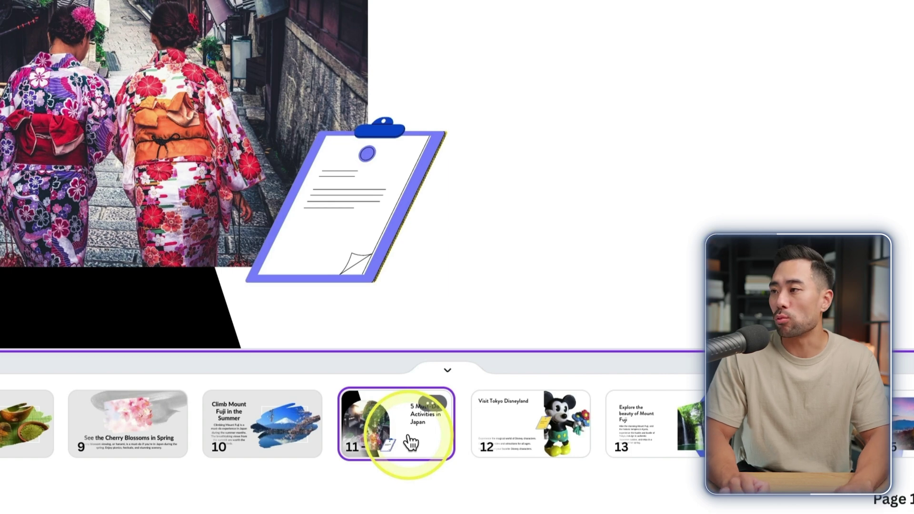
{"action": "key", "text": "Delete"}
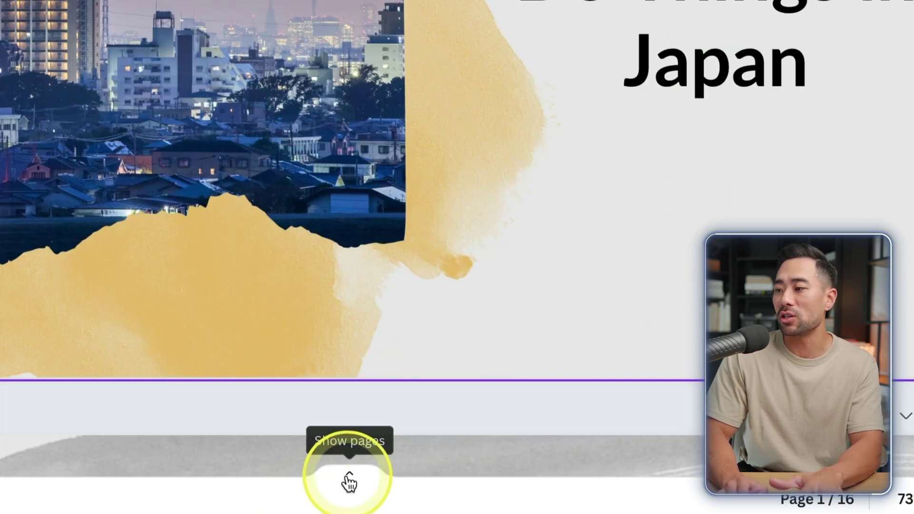
Step: Edit the title slide heading from Top 10 to 'Top 5 Must-Do Things in Japan'
{"action": "left_click", "coordinate": [349, 482]}
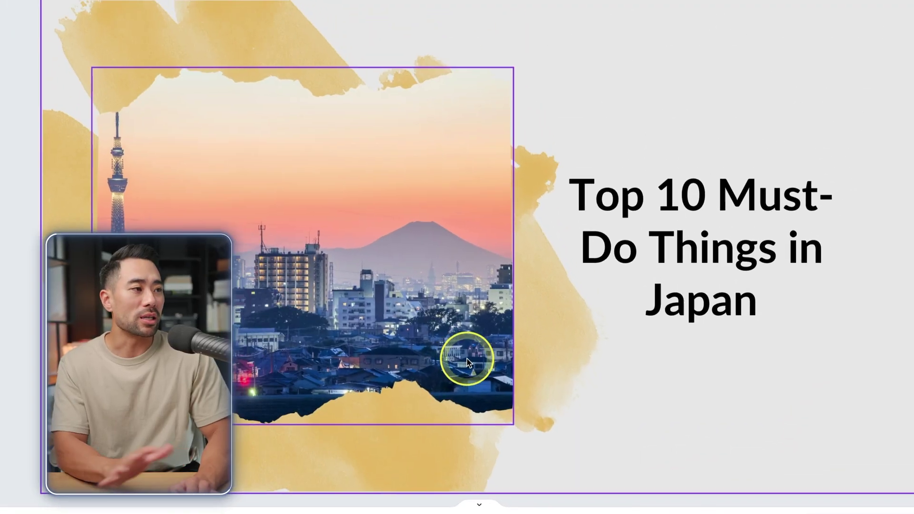
{"action": "double_click", "coordinate": [698, 263]}
{"action": "left_click", "coordinate": [700, 200]}
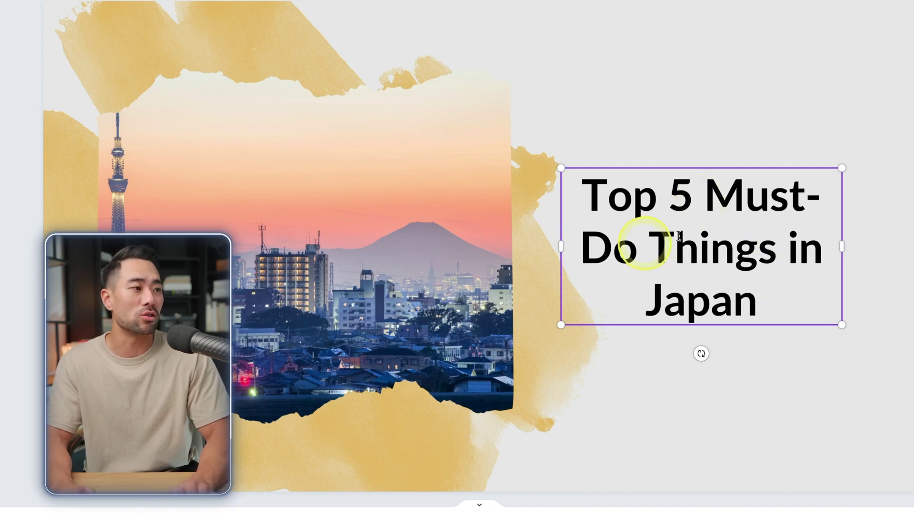
{"action": "double_click", "coordinate": [651, 244]}
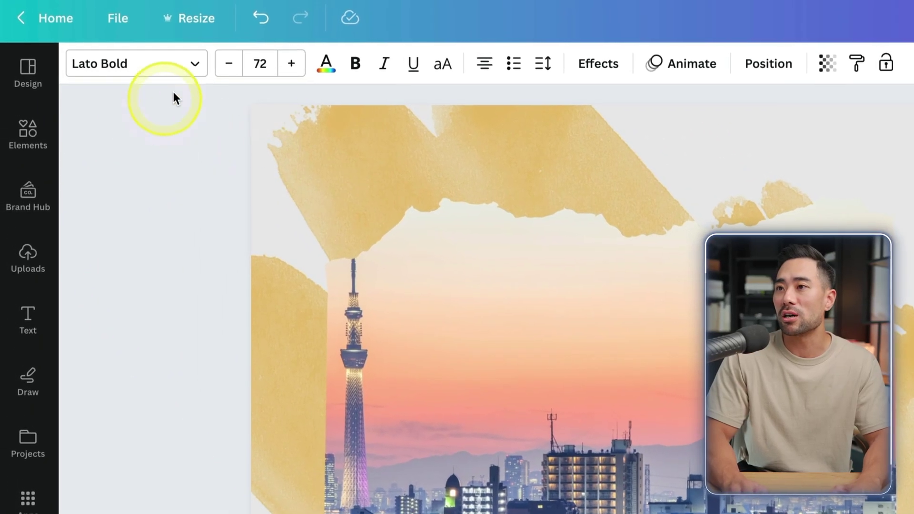
{"action": "left_click", "coordinate": [194, 79]}
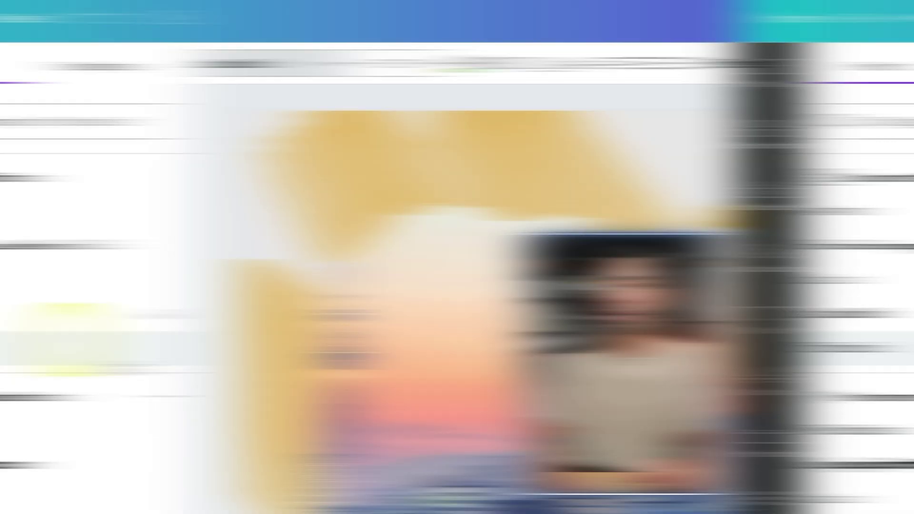
{"action": "left_click", "coordinate": [418, 513]}
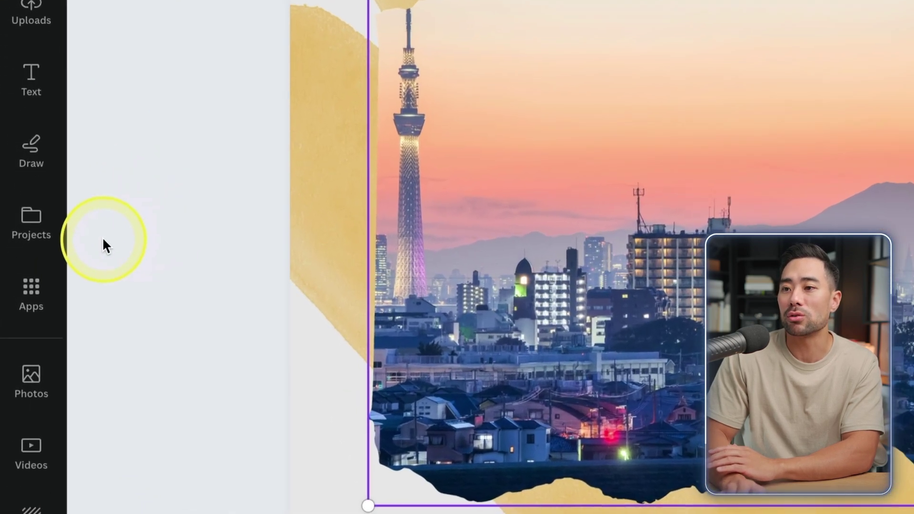
Step: Swap the title slide's Tokyo photo for a Mount Fuji cherry-blossom stock photo from a 'japan' search, then return to the page 2 Tsukiji slide
{"action": "left_click", "coordinate": [32, 383]}
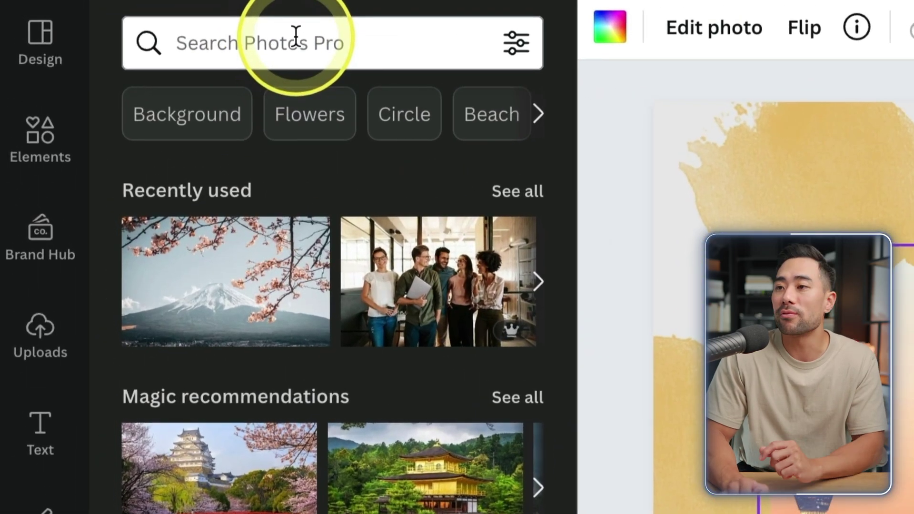
{"action": "left_click", "coordinate": [295, 37]}
{"action": "type", "text": "japan"}
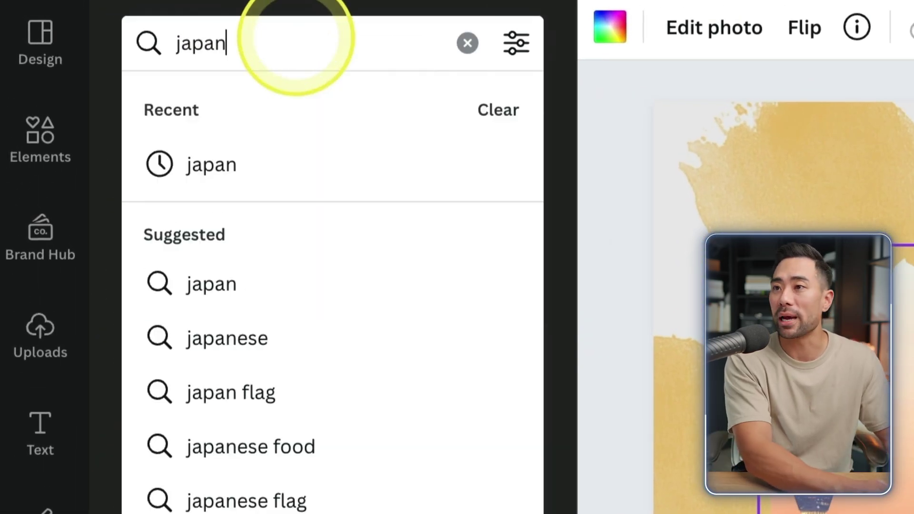
{"action": "left_click", "coordinate": [337, 284]}
{"action": "scroll", "coordinate": [351, 455], "scroll_direction": "down", "scroll_amount": 5}
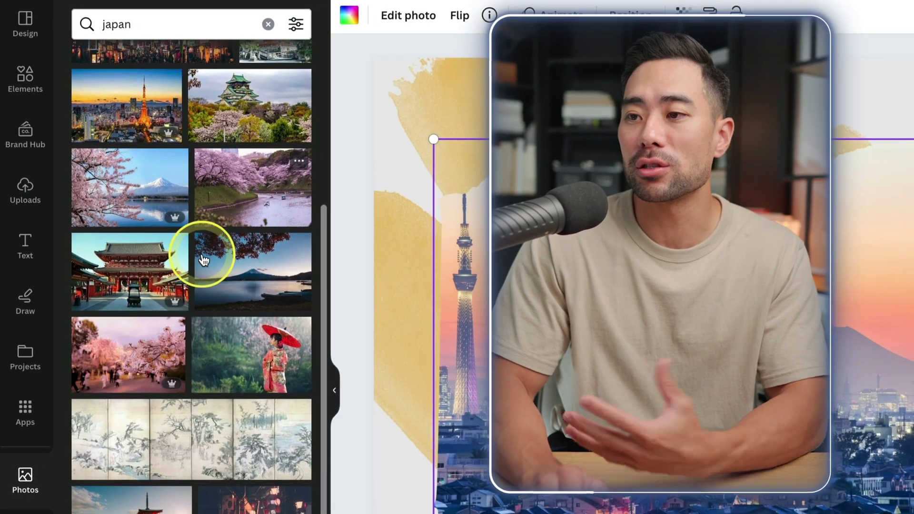
{"action": "scroll", "coordinate": [204, 259], "scroll_direction": "up", "scroll_amount": 5}
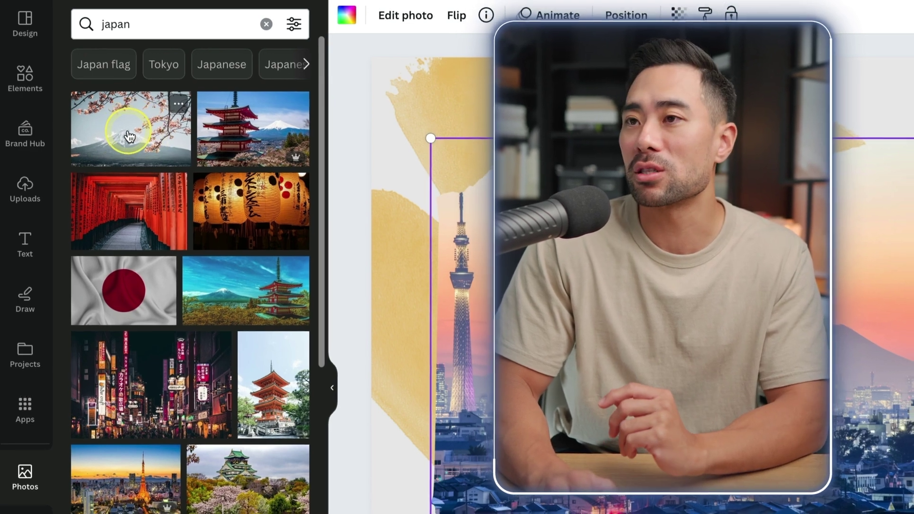
{"action": "left_click_drag", "start_coordinate": [128, 136], "coordinate": [373, 209]}
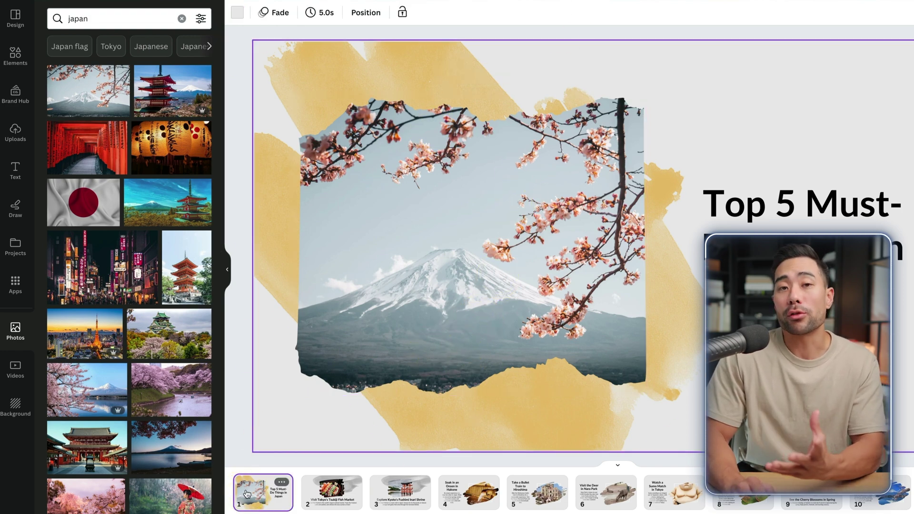
{"action": "left_click", "coordinate": [334, 495]}
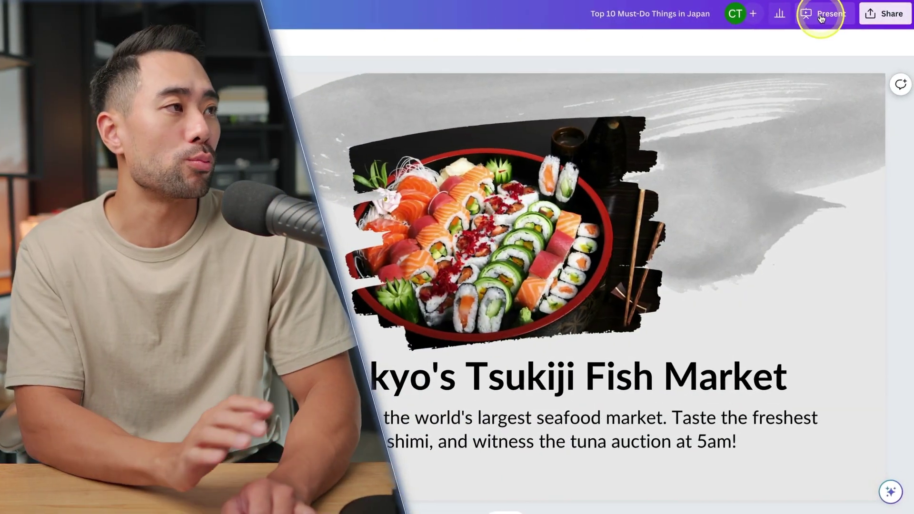
Step: Preview the Presenter view and Present and record modes from the Present options
{"action": "left_click", "coordinate": [822, 17]}
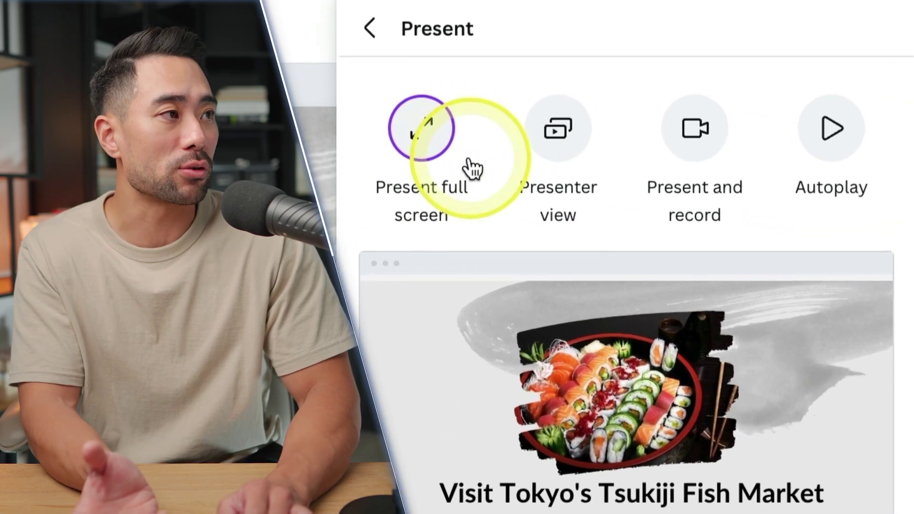
{"action": "left_click", "coordinate": [555, 138]}
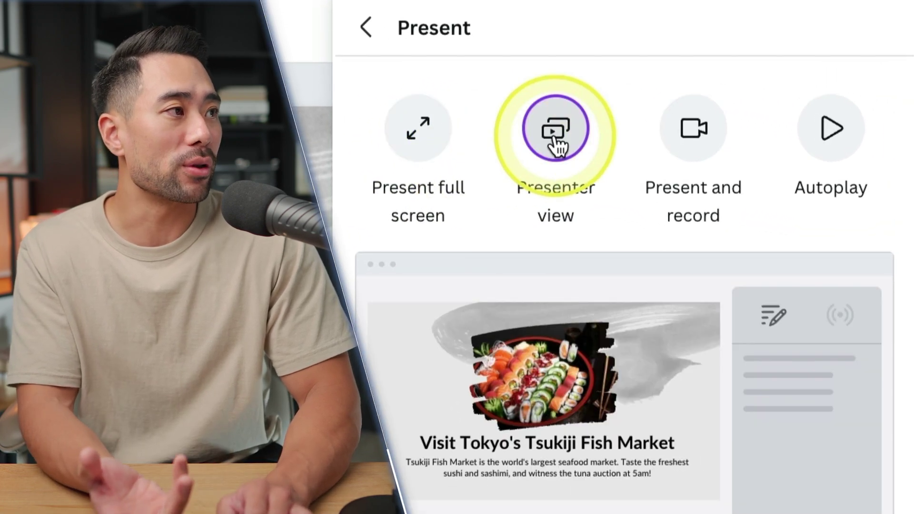
{"action": "left_click", "coordinate": [705, 132]}
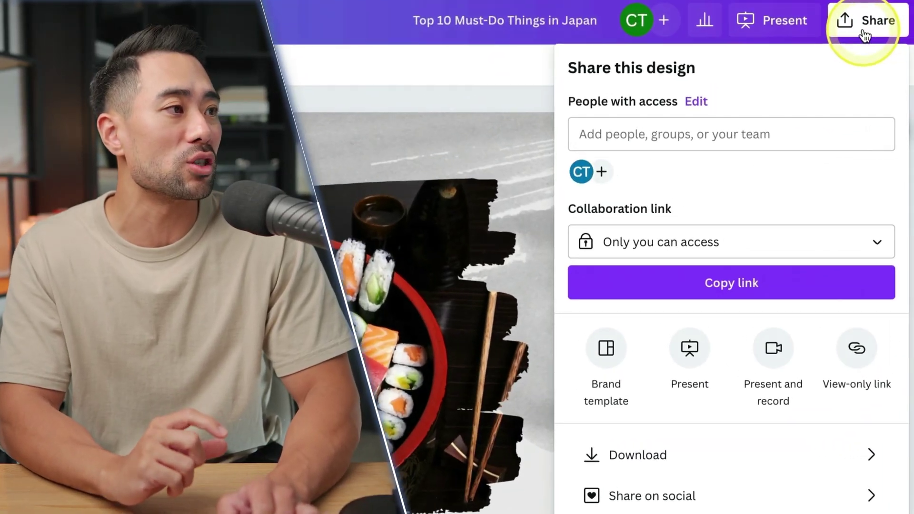
Step: Bring up the Download settings from the Share menu and expand the File type list
{"action": "left_click", "coordinate": [614, 479]}
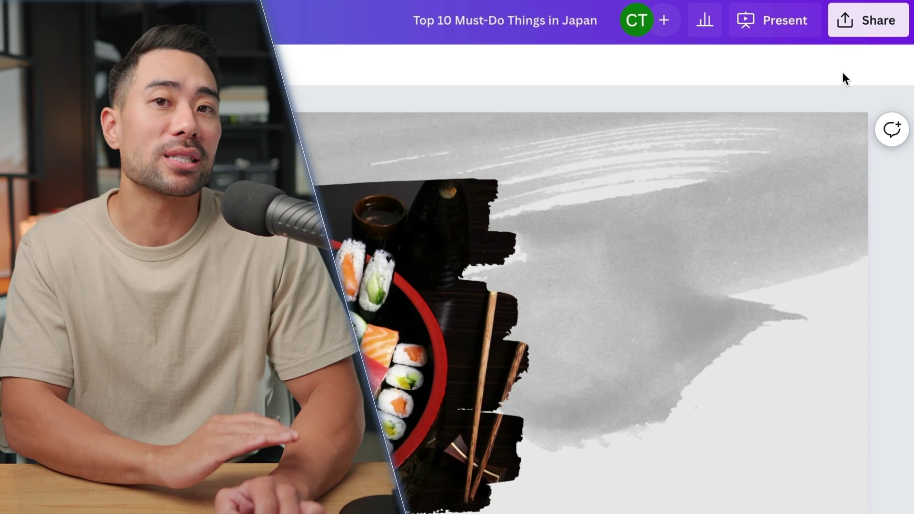
{"action": "left_click", "coordinate": [862, 33]}
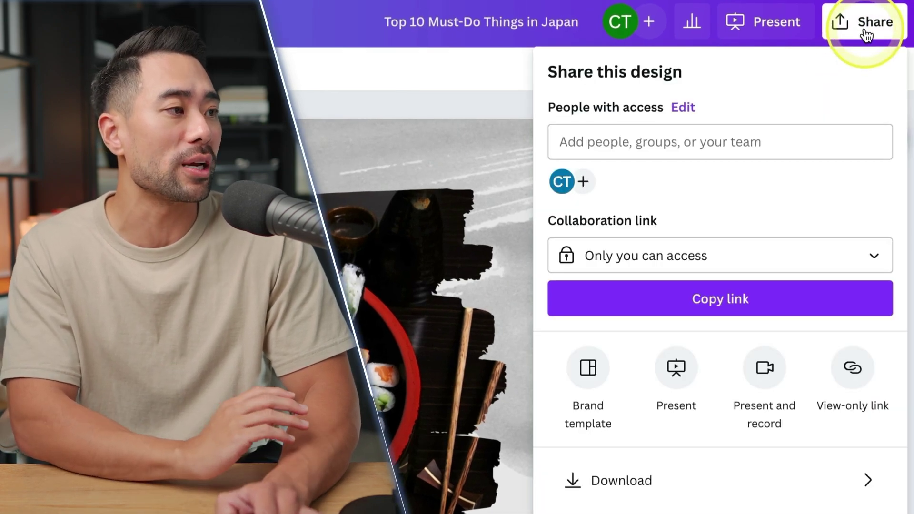
{"action": "left_click", "coordinate": [627, 486]}
{"action": "left_click", "coordinate": [649, 153]}
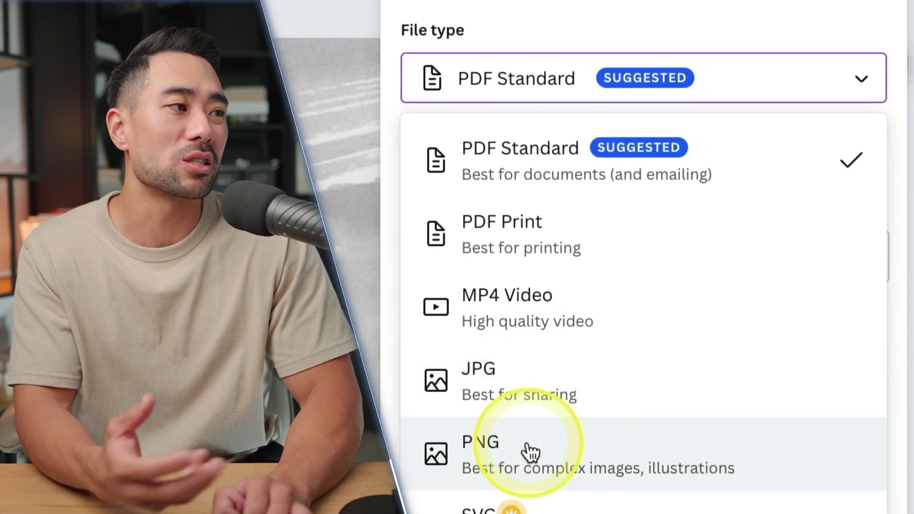
Step: Choose PDF Standard as the file type with all 16 pages selected
{"action": "left_click", "coordinate": [586, 163]}
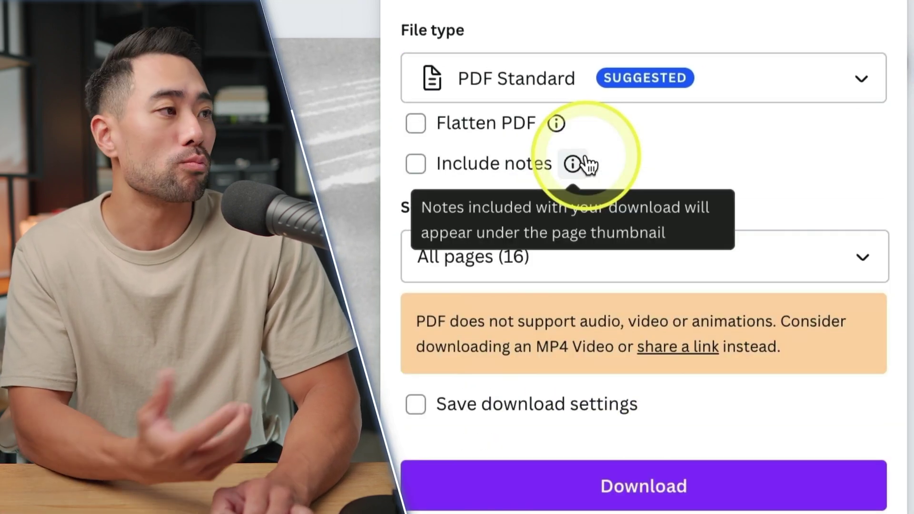
{"action": "left_click", "coordinate": [792, 255]}
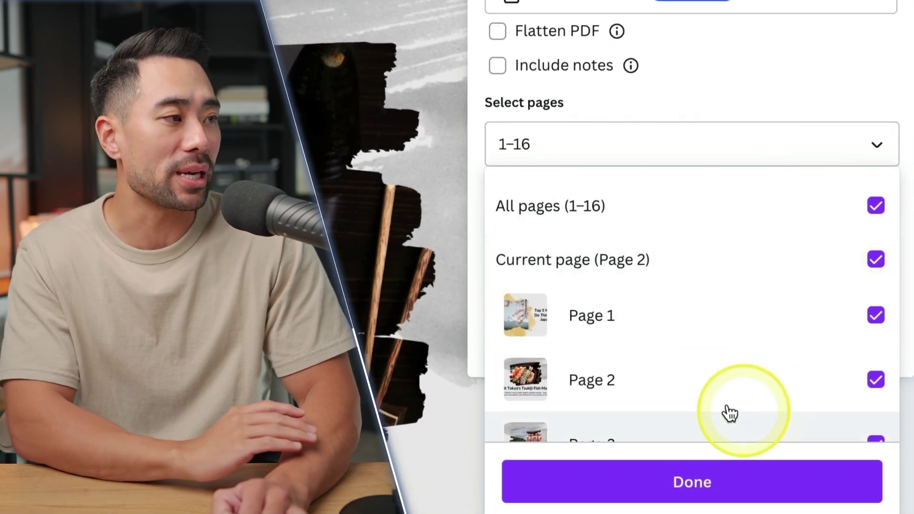
{"action": "left_click", "coordinate": [711, 481]}
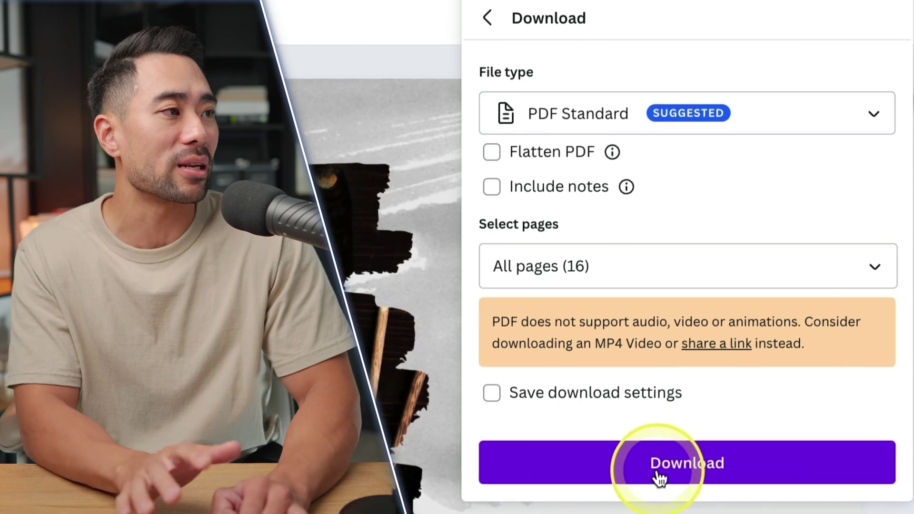